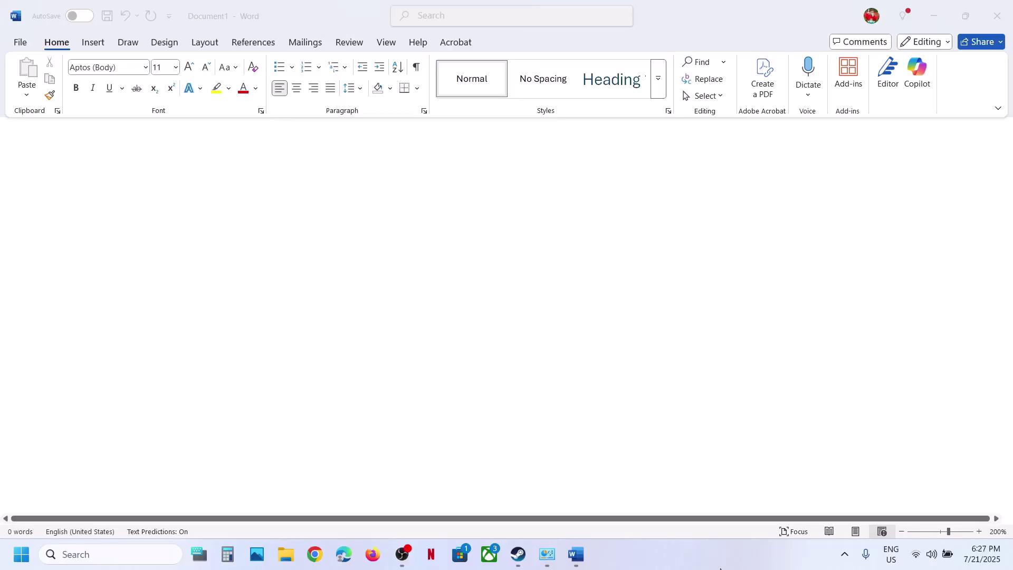
# Open the Word Options dialog from the File backstage.
pyautogui.click(21, 42)
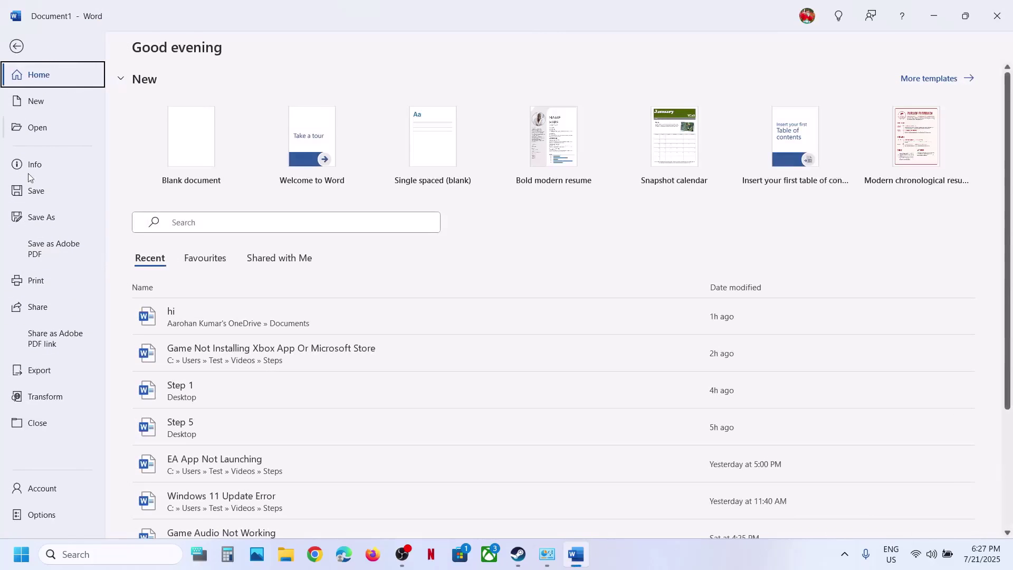
pyautogui.click(47, 520)
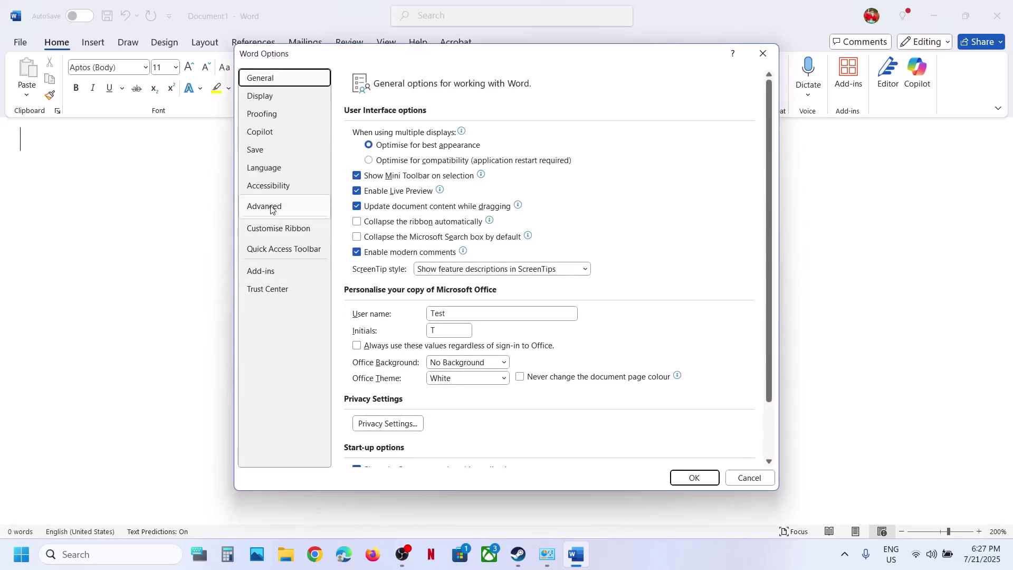
# Review English (India) authoring and English (United Kingdom/United States) display languages, then close Word Options.
pyautogui.click(263, 174)
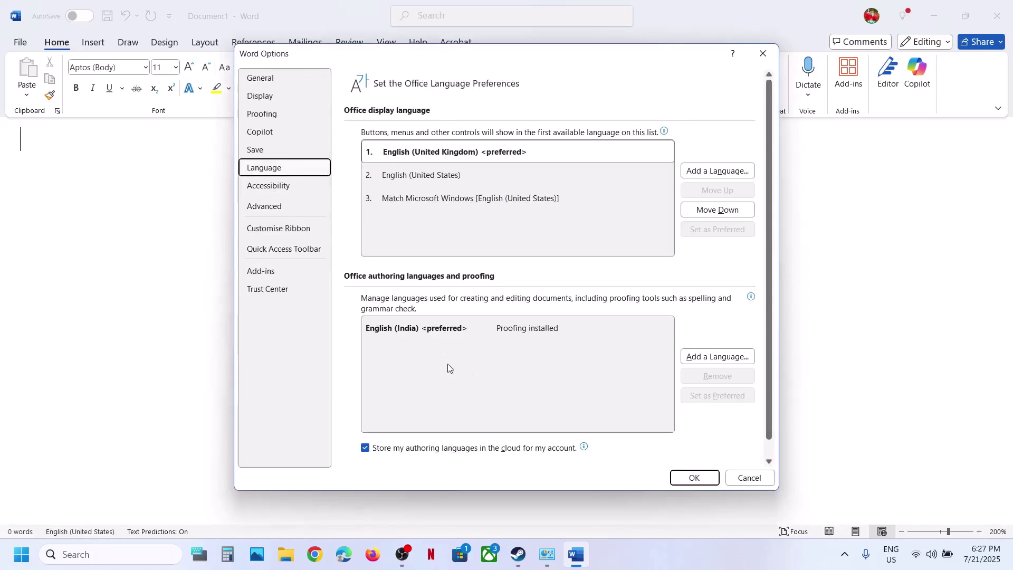
pyautogui.click(462, 337)
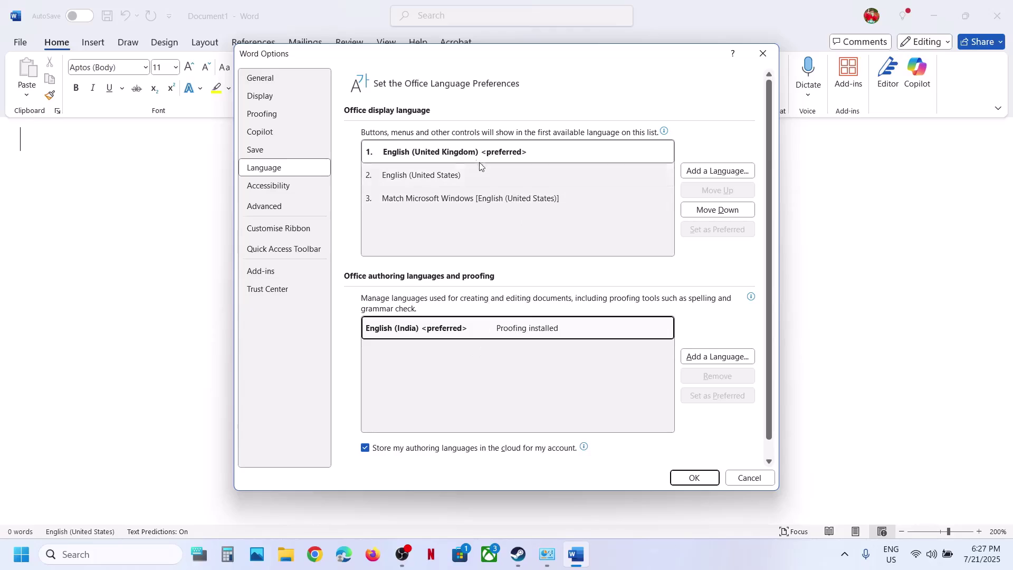
pyautogui.click(438, 153)
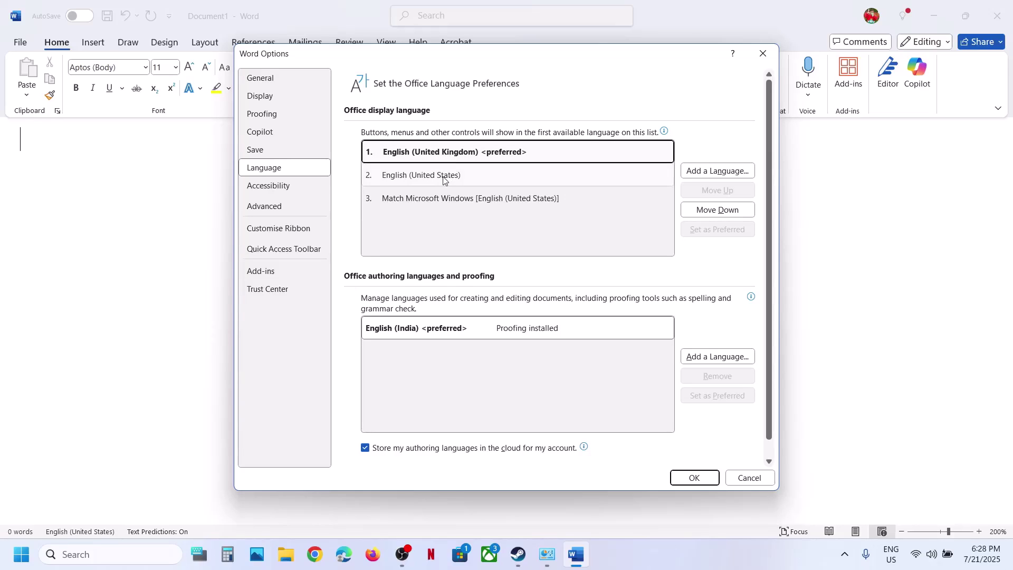
pyautogui.click(443, 178)
pyautogui.click(438, 158)
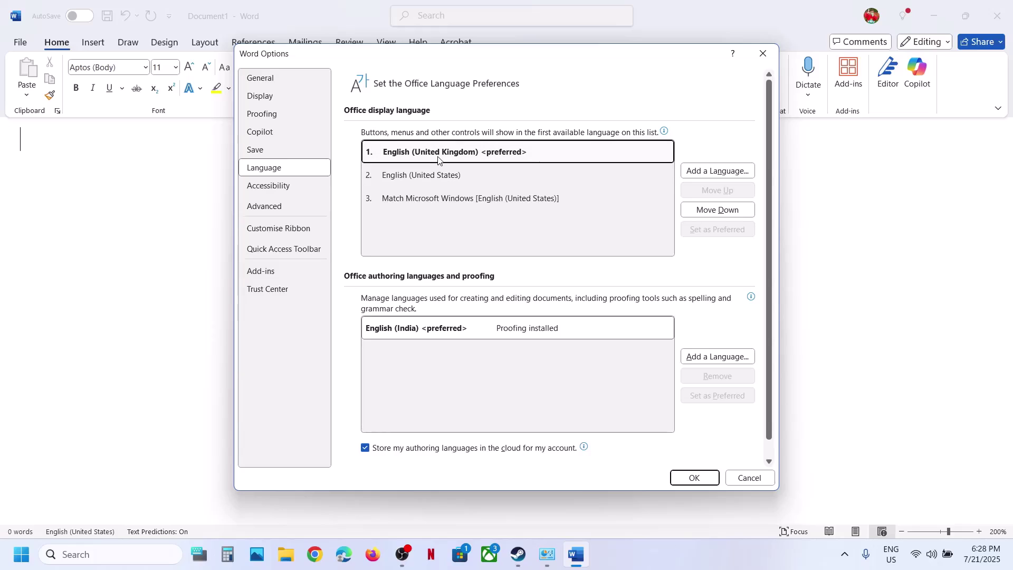
pyautogui.click(761, 50)
# Launch Windows Settings from the Start menu and go to Apps.
pyautogui.click(85, 558)
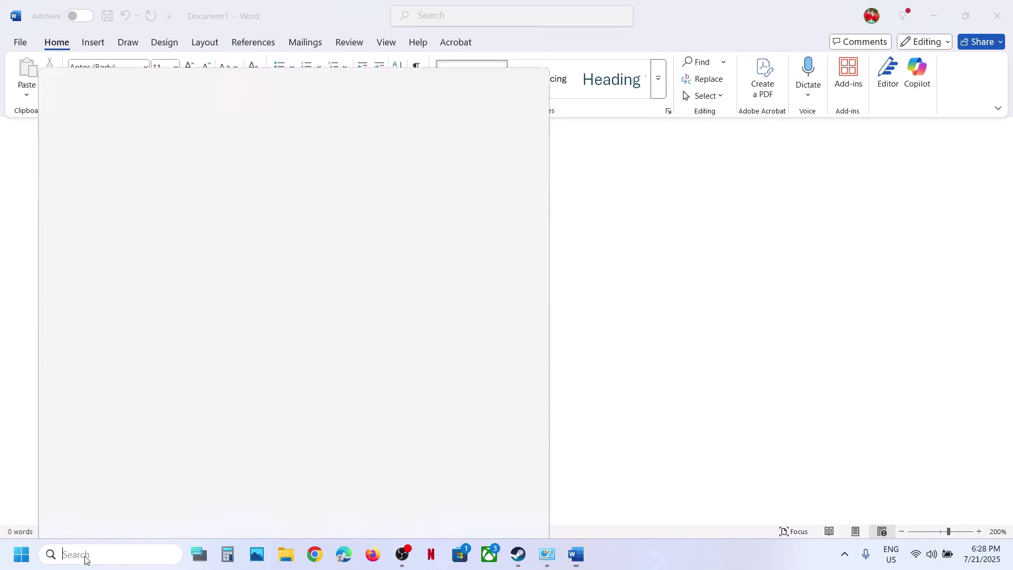
pyautogui.write('contro')
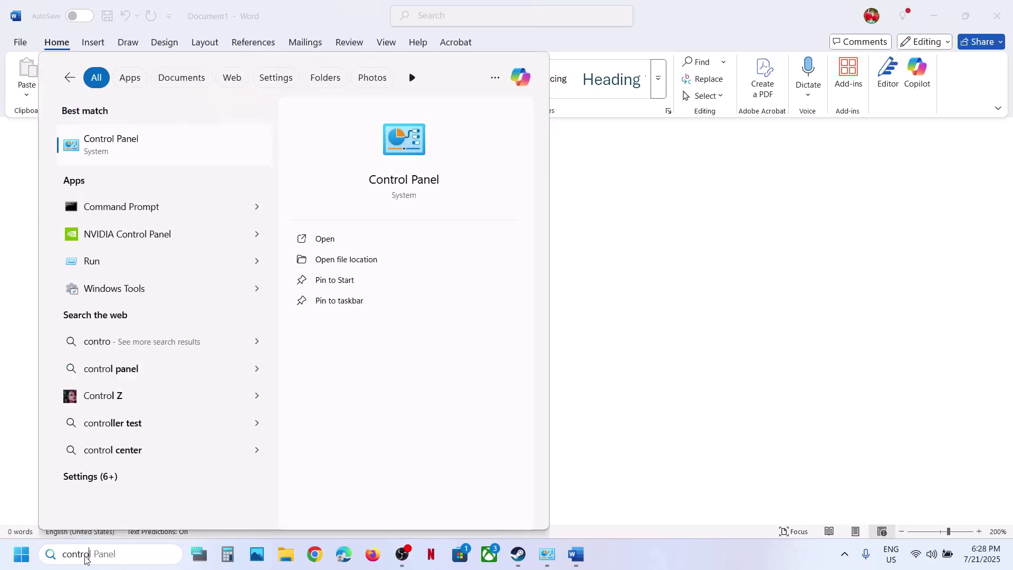
pyautogui.press('BackSpace')
pyautogui.press('BackSpace')
pyautogui.press('BackSpace')
pyautogui.press('BackSpace')
pyautogui.press('BackSpace')
pyautogui.press('BackSpace')
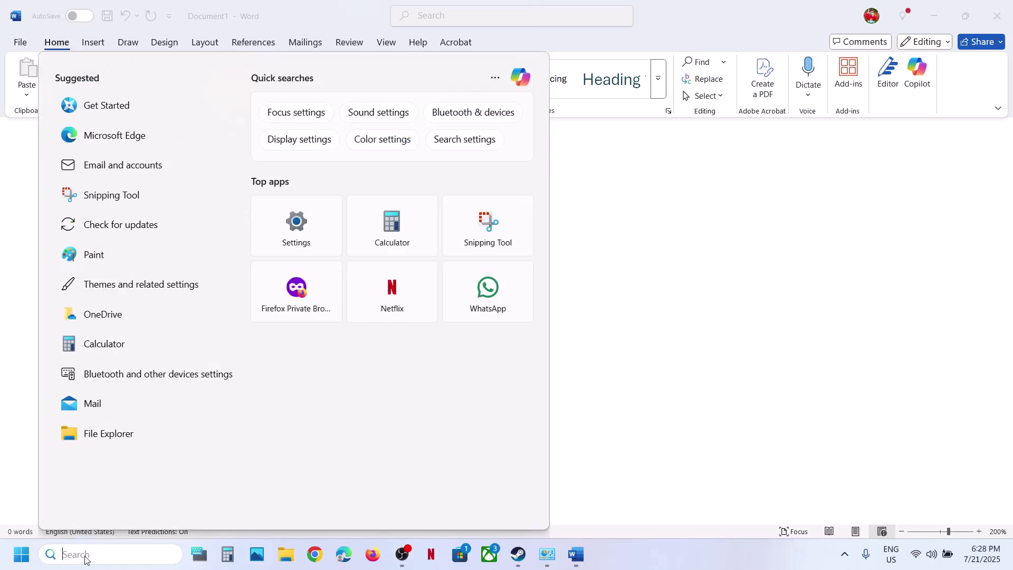
pyautogui.click(22, 556)
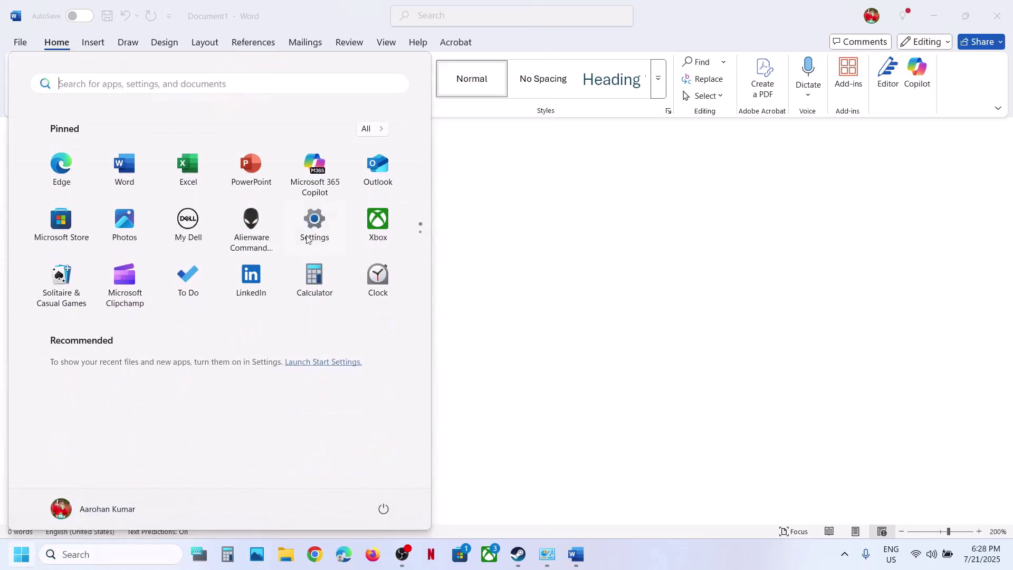
pyautogui.click(296, 224)
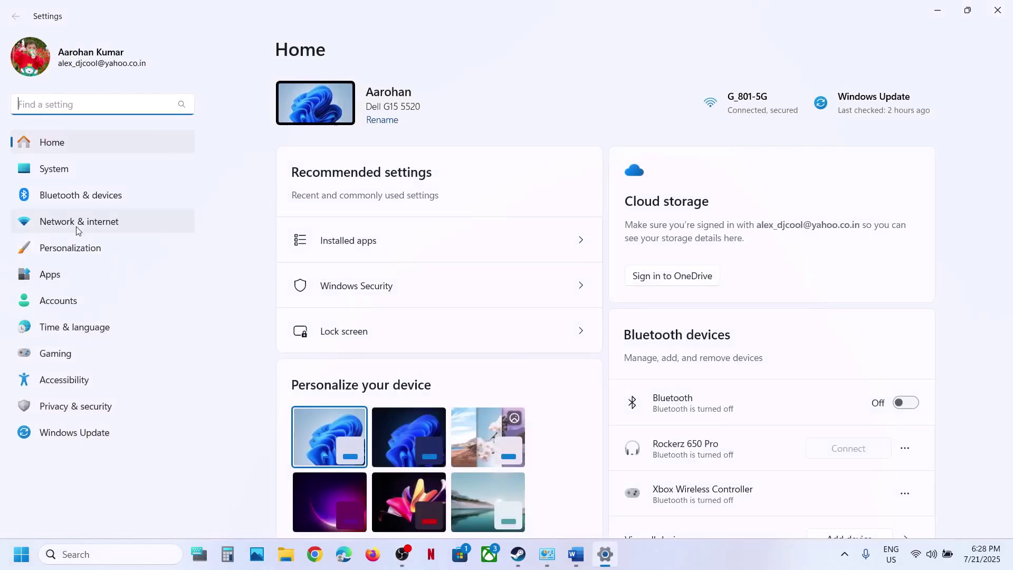
pyautogui.click(68, 272)
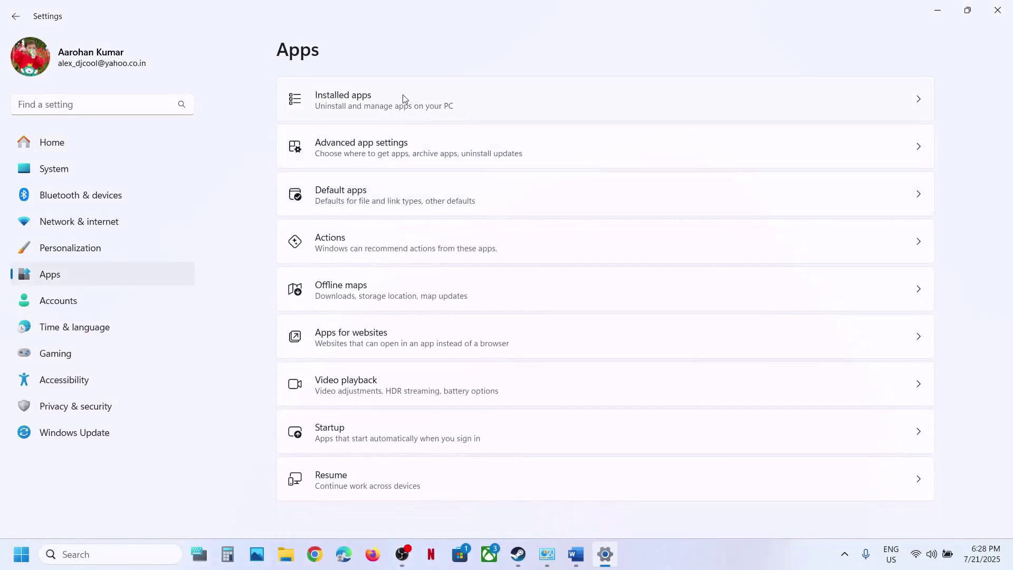
# Find Microsoft 365 - en-gb in Installed apps and show its Modify/Uninstall options.
pyautogui.click(403, 99)
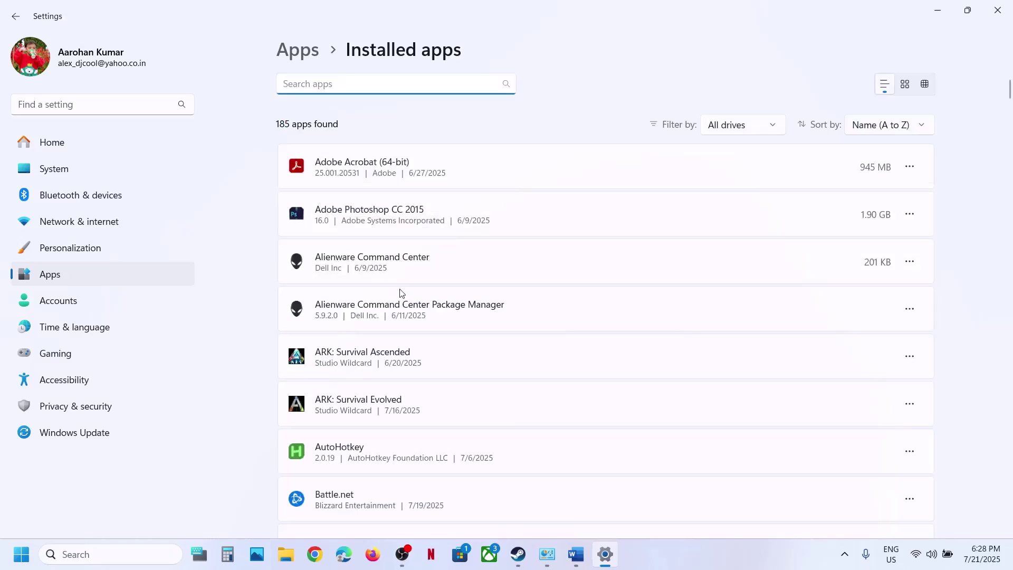
pyautogui.scroll(-20, 401, 293)
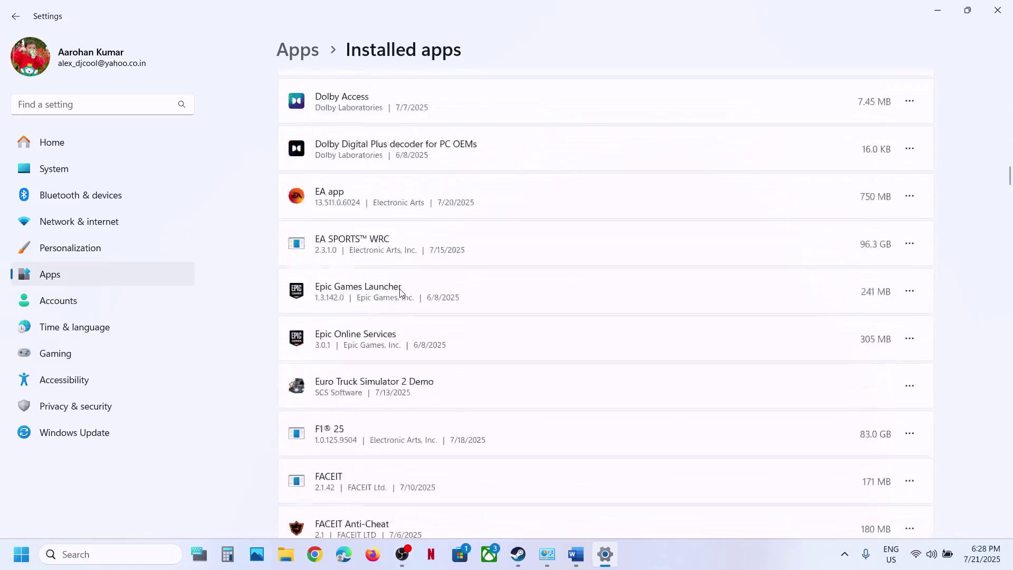
pyautogui.scroll(-20, 401, 293)
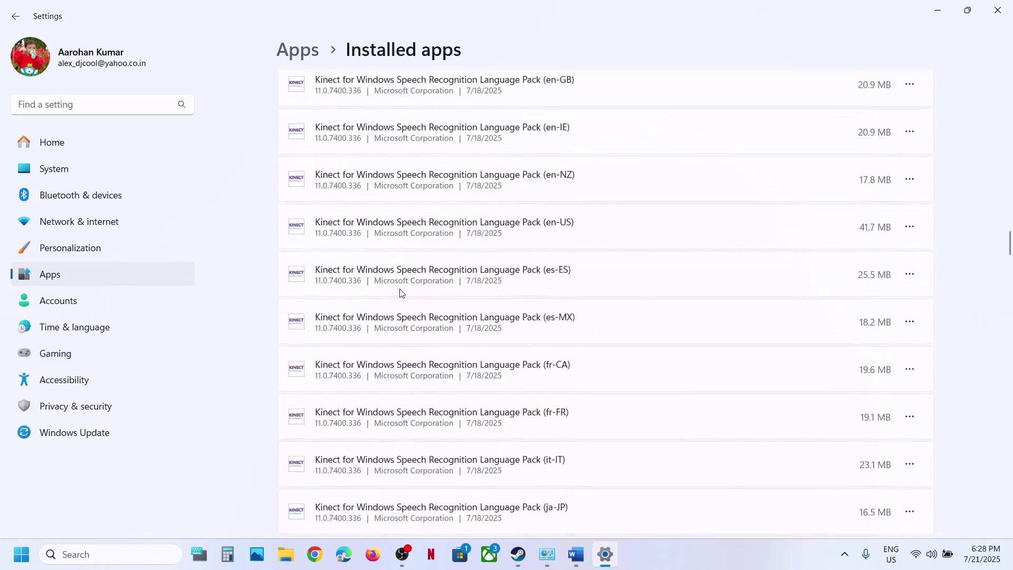
pyautogui.scroll(-12, 402, 293)
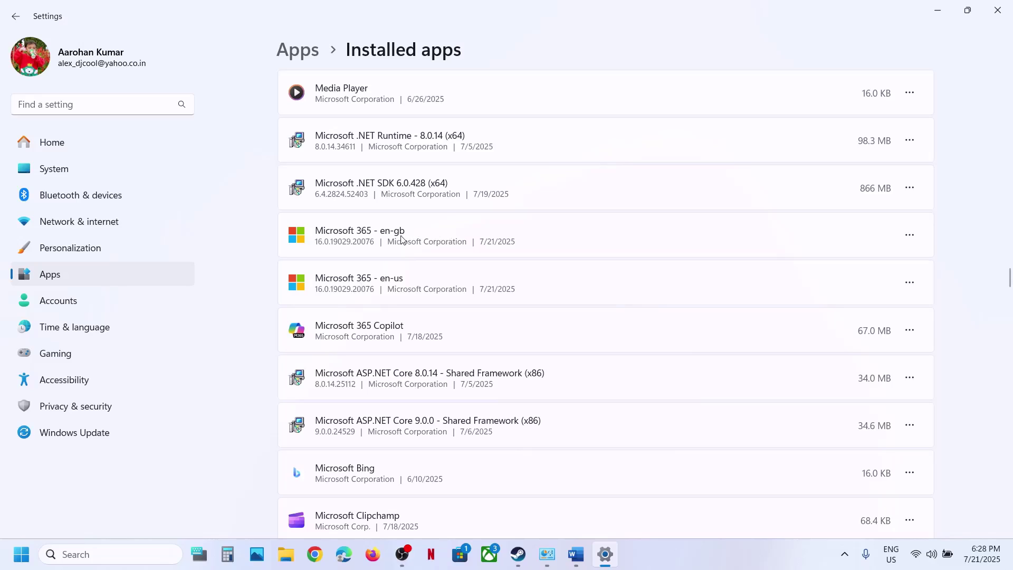
pyautogui.click(909, 234)
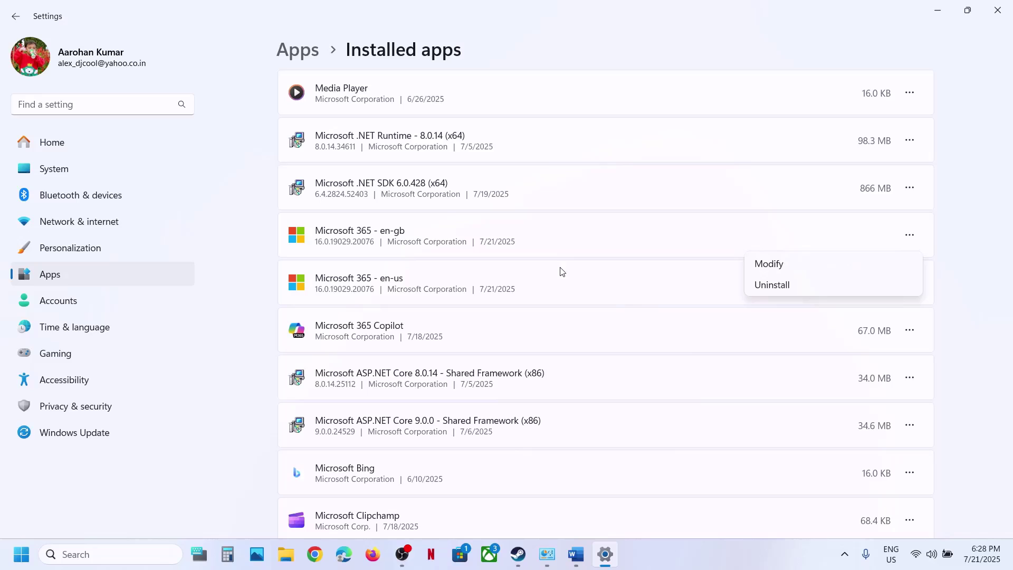
# Open Control Panel via a 'control' search and view the Uninstall a program list.
pyautogui.click(120, 552)
pyautogui.write('co')
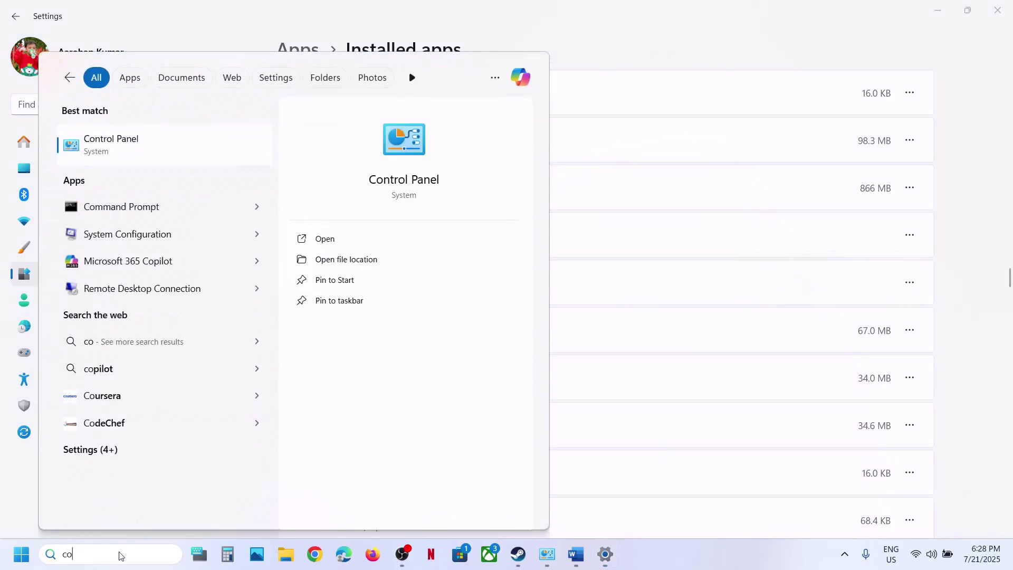
pyautogui.write('ntrol')
pyautogui.press('Return')
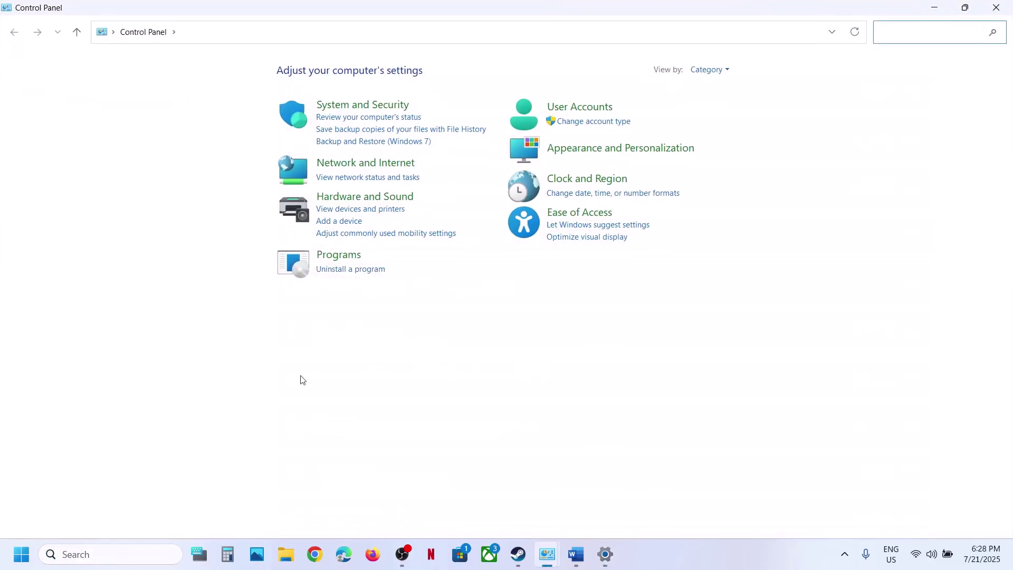
pyautogui.click(351, 270)
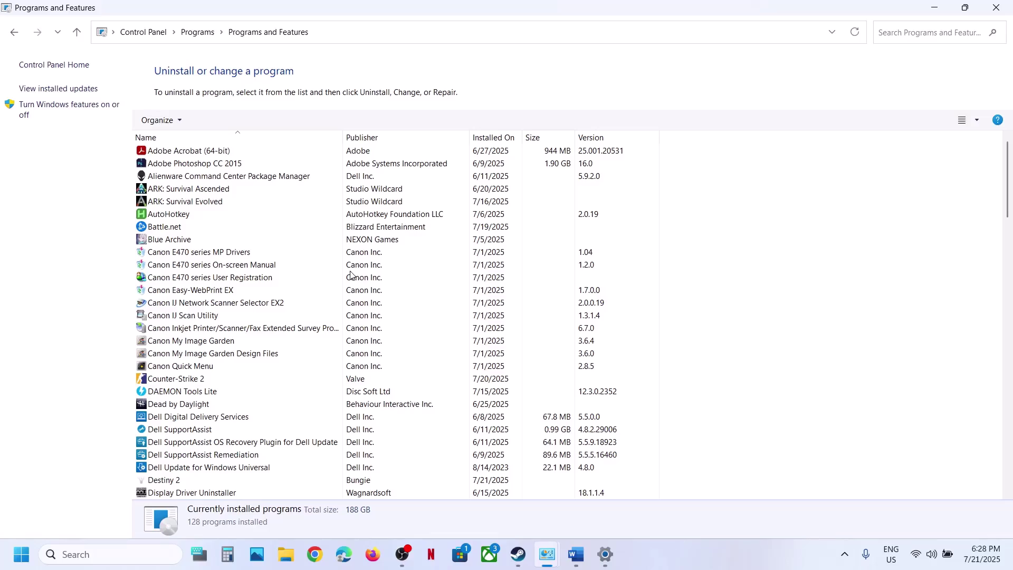
pyautogui.scroll(-20, 295, 314)
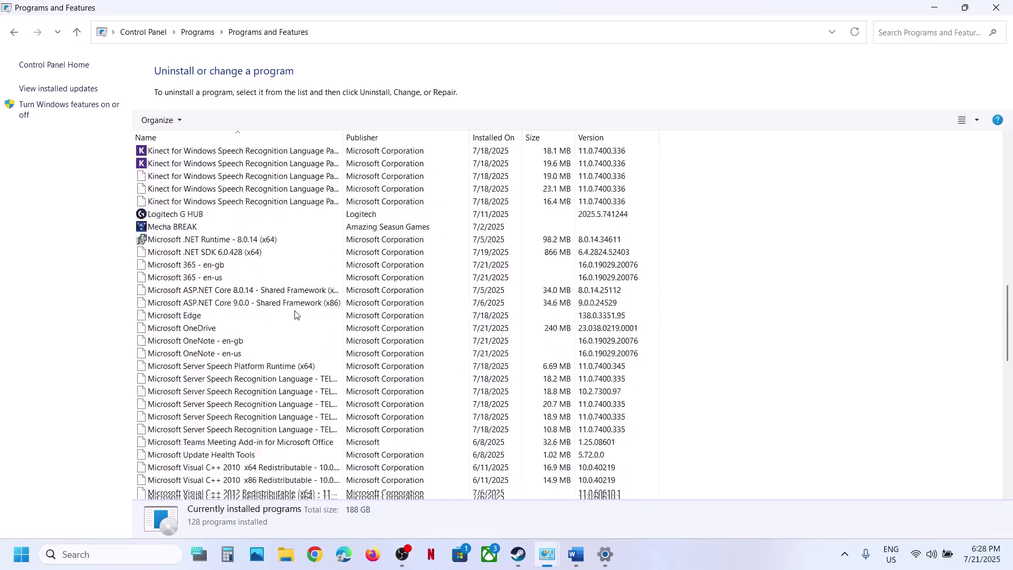
pyautogui.scroll(-13, 295, 314)
pyautogui.scroll(3, 295, 315)
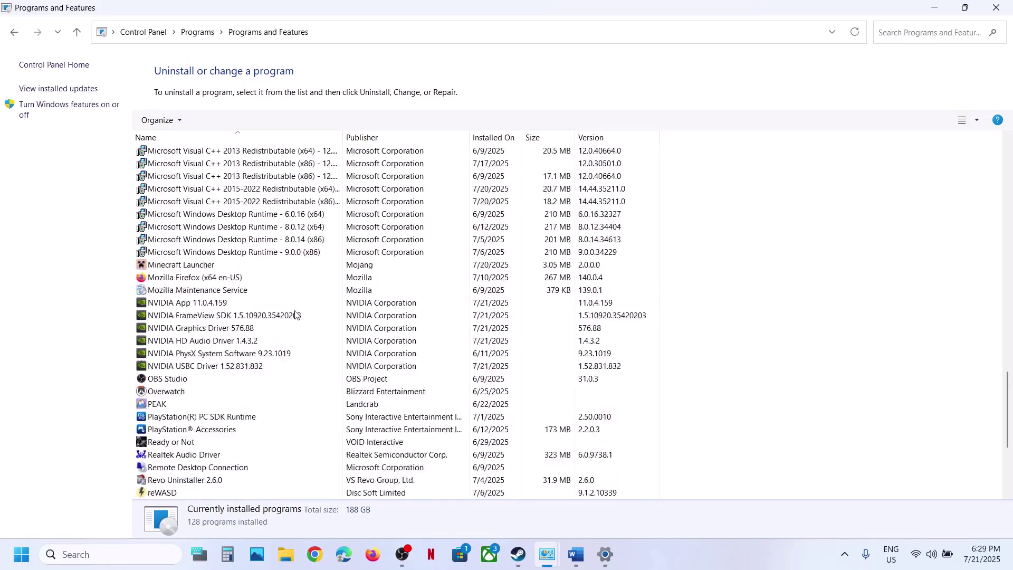
pyautogui.scroll(7, 295, 314)
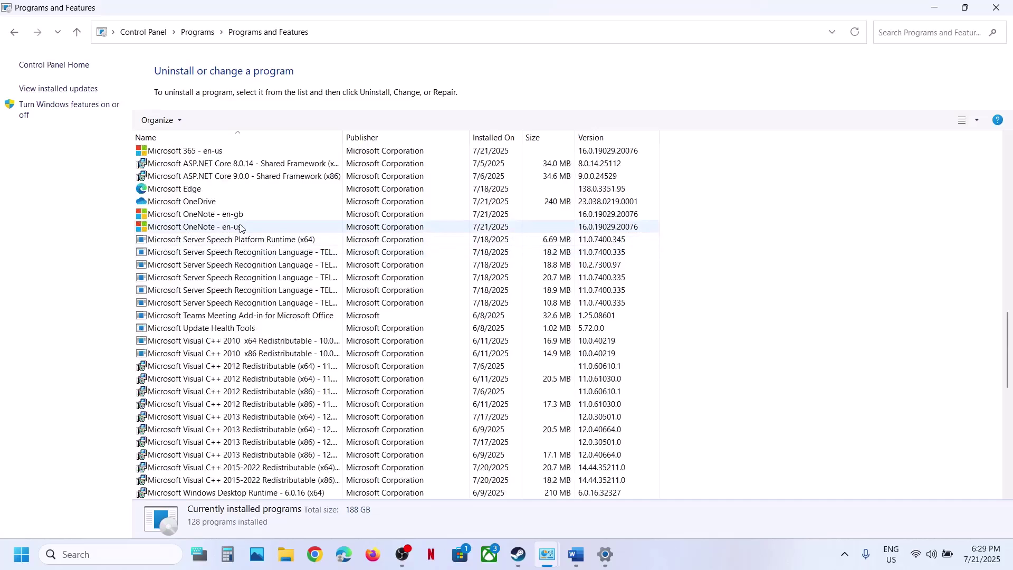
# Start uninstalling Microsoft OneNote - en-gb, approving the admin prompt and confirming removal.
pyautogui.click(231, 215)
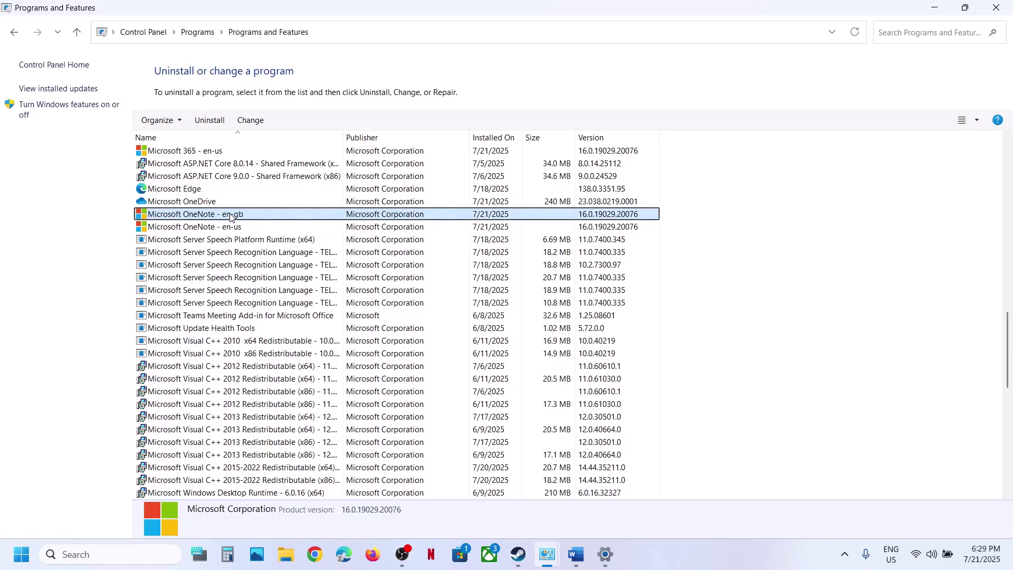
pyautogui.rightClick(230, 216)
pyautogui.click(264, 222)
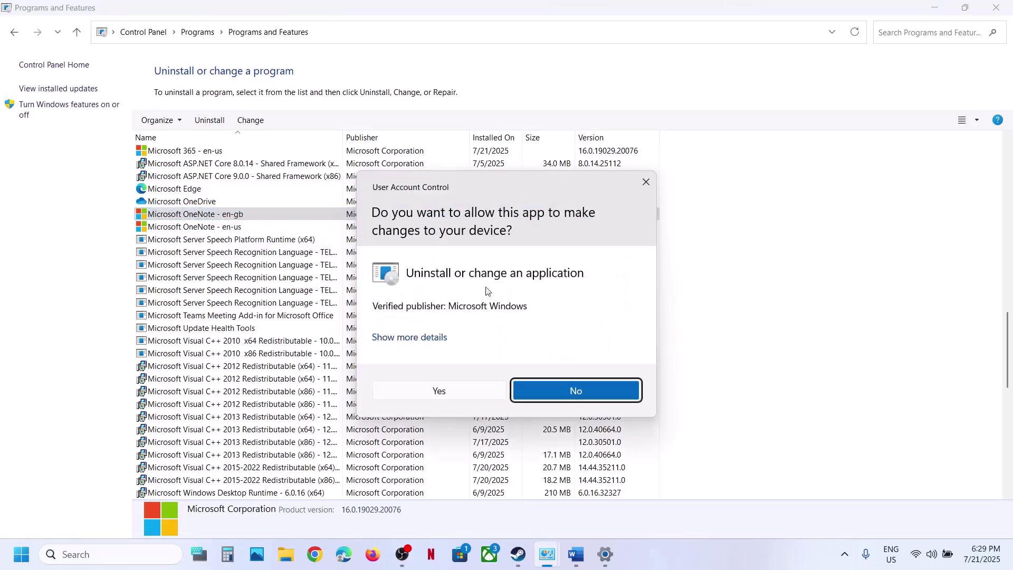
pyautogui.click(452, 393)
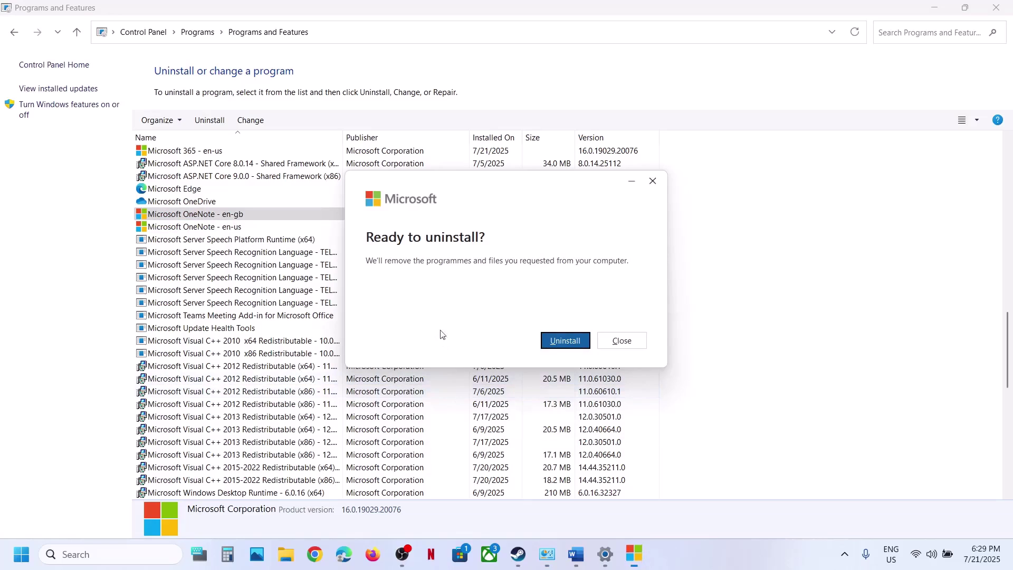
pyautogui.click(571, 341)
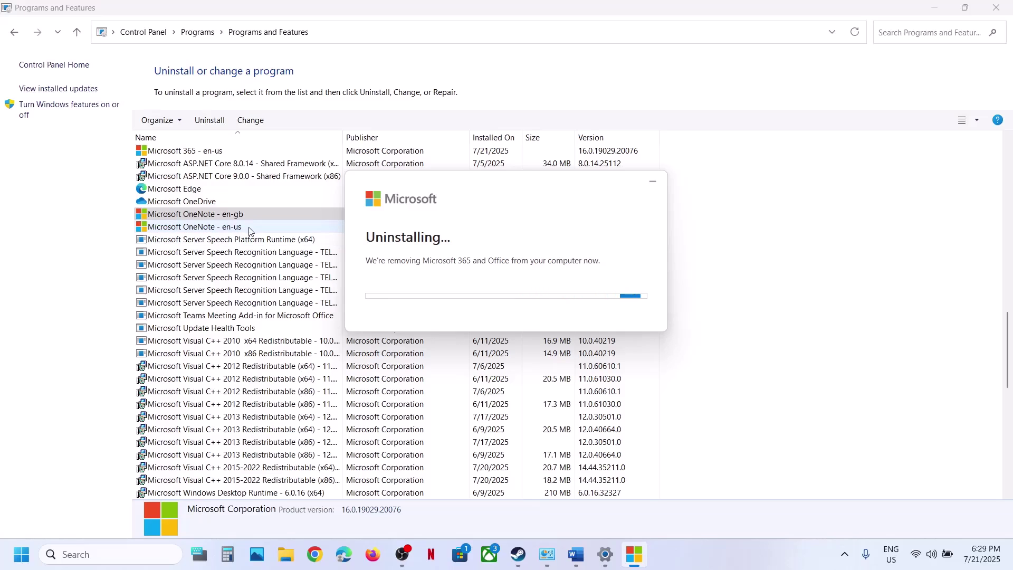
# Let the uninstaller close Word, then dismiss the Done uninstalling message.
pyautogui.click(227, 215)
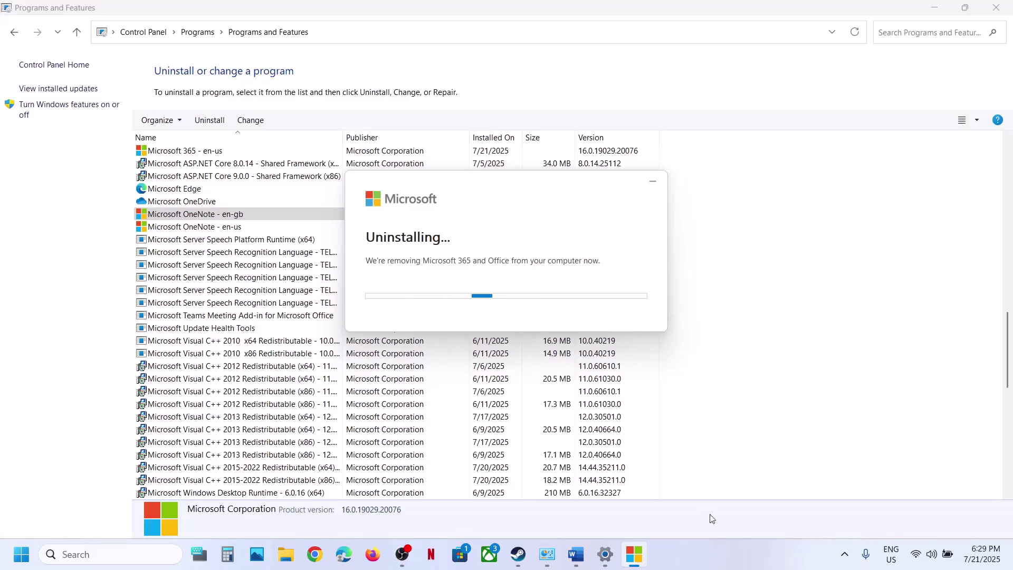
pyautogui.click(704, 553)
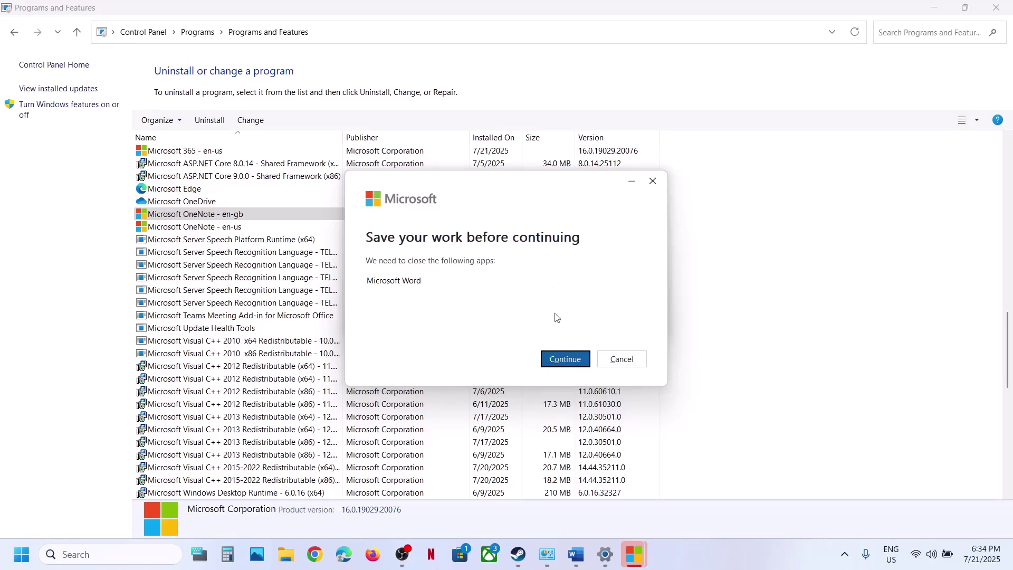
pyautogui.click(566, 359)
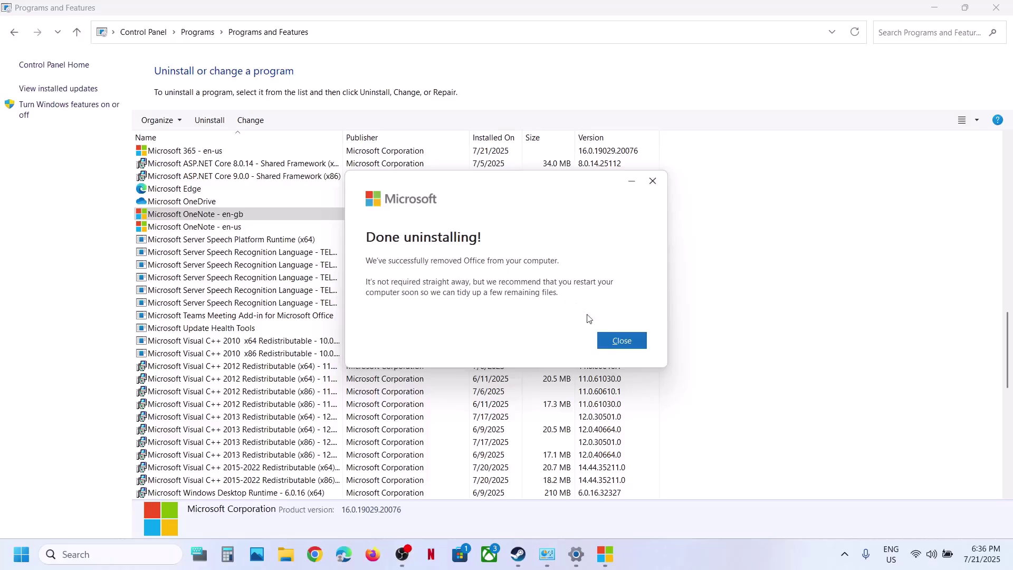
pyautogui.click(606, 347)
# Launch Word through a 'word' search and create a blank document.
pyautogui.click(112, 556)
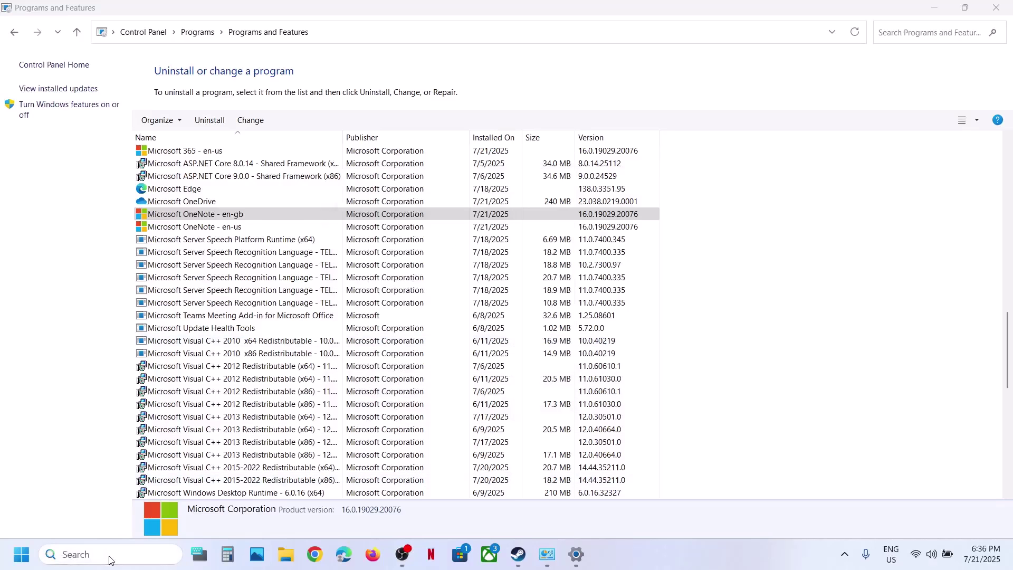
pyautogui.write('word')
pyautogui.press('Return')
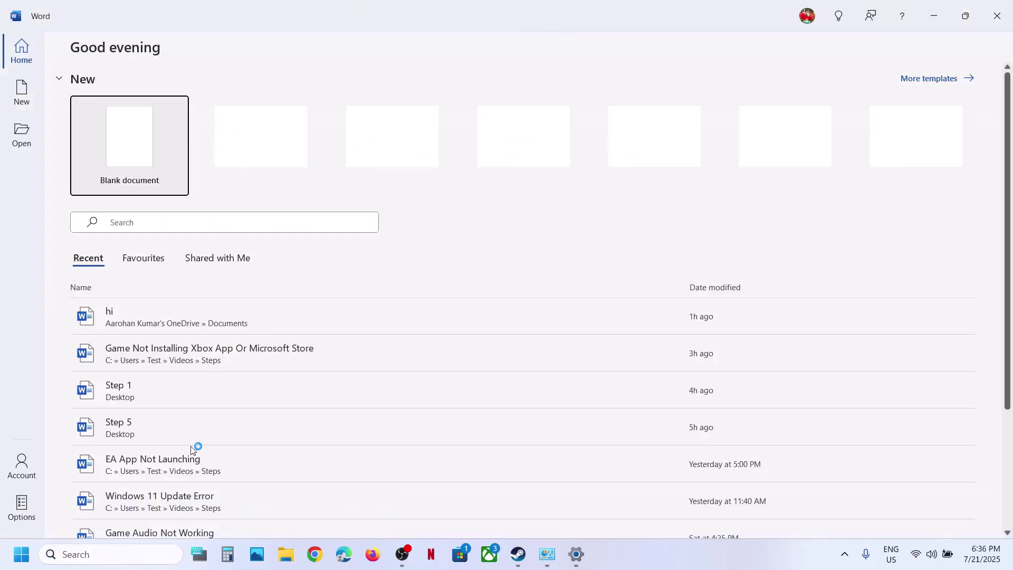
pyautogui.click(134, 145)
# Check Word Options' Language page, still listing English (United Kingdom) as preferred.
pyautogui.click(23, 46)
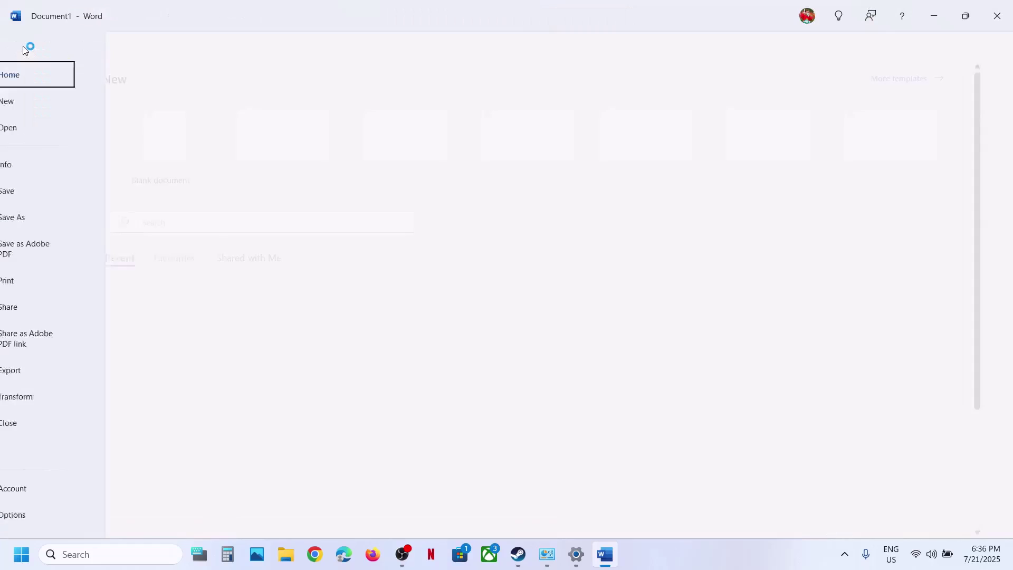
pyautogui.click(42, 515)
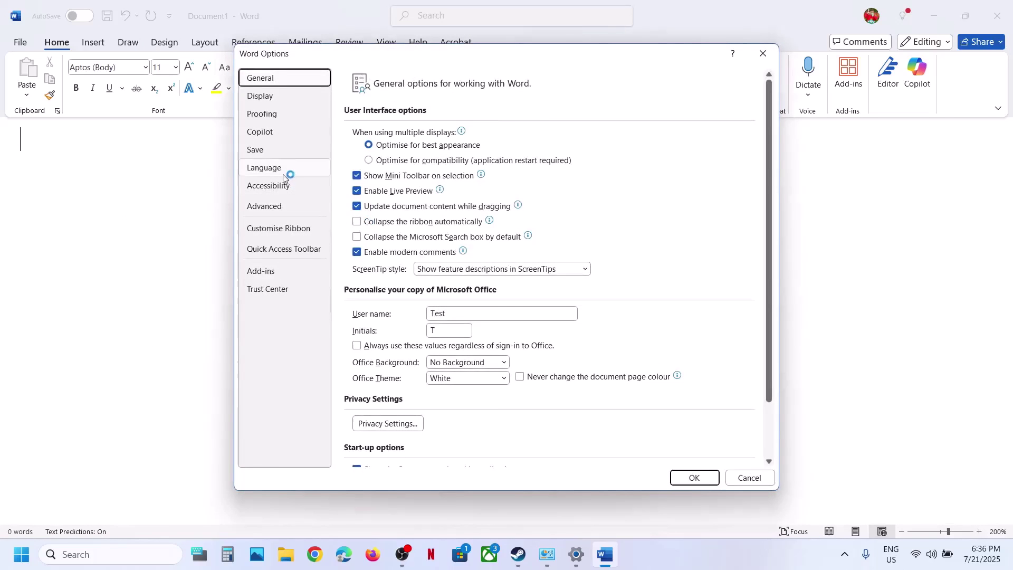
pyautogui.click(281, 169)
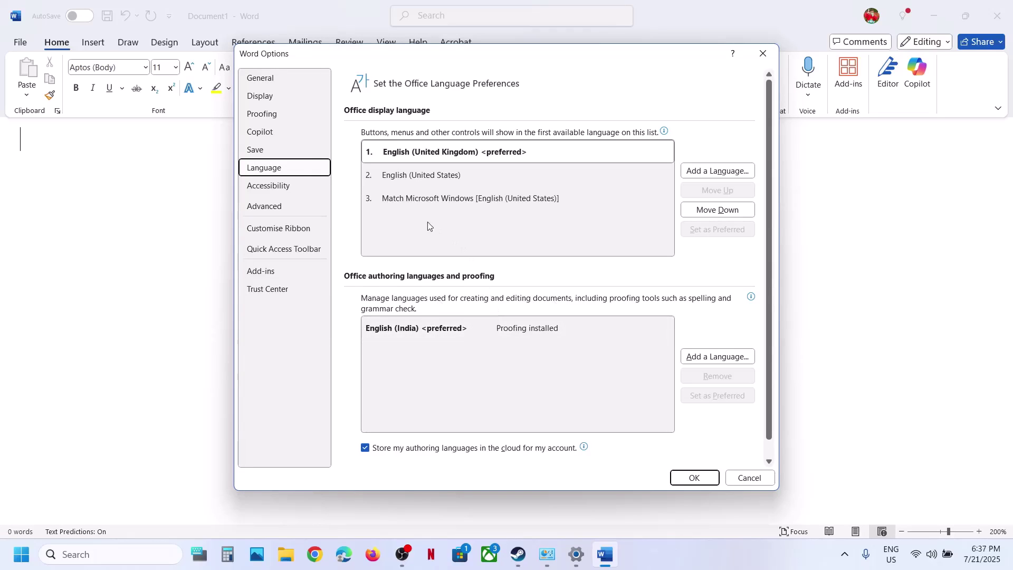
pyautogui.click(461, 158)
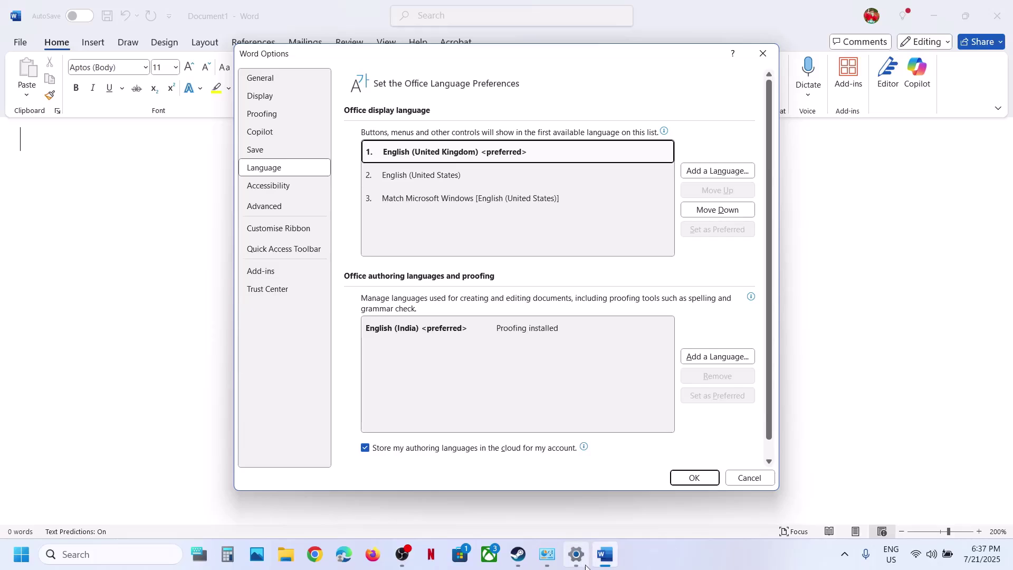
pyautogui.click(556, 565)
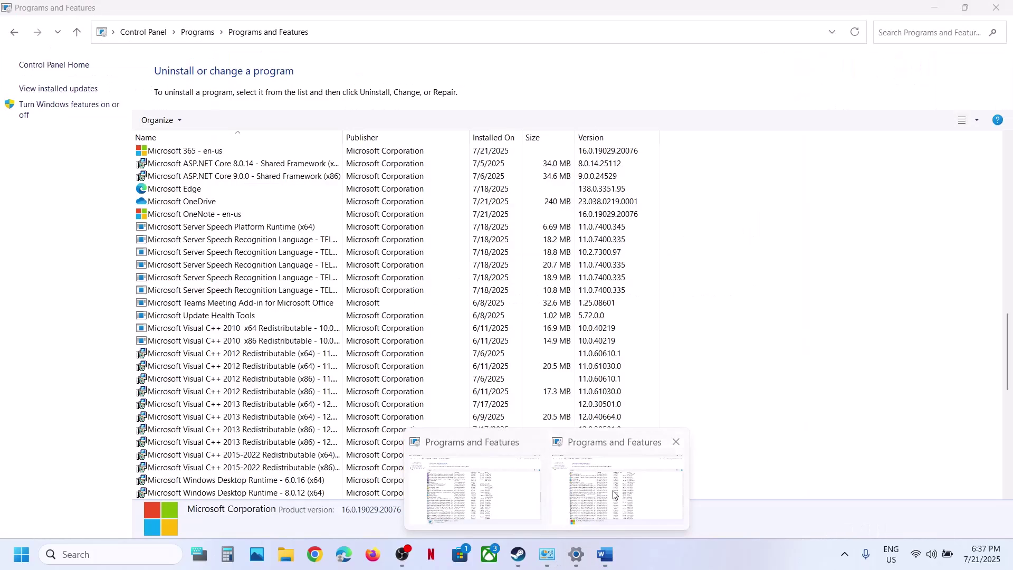
# Refresh Programs and Features and confirm Microsoft 365 - en-gb is still listed.
pyautogui.click(473, 488)
pyautogui.scroll(2, 238, 219)
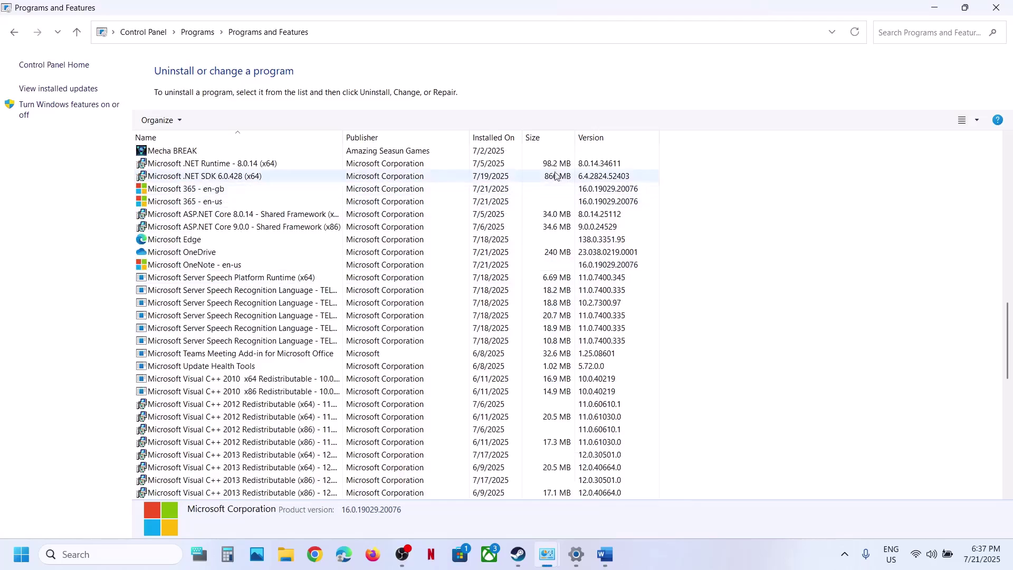
pyautogui.rightClick(770, 242)
pyautogui.click(806, 293)
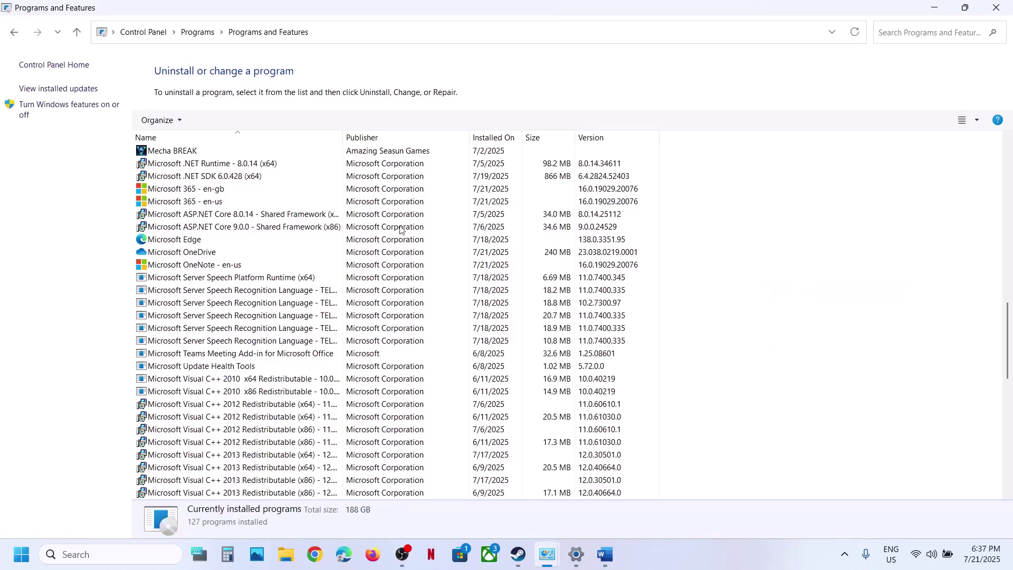
pyautogui.click(227, 190)
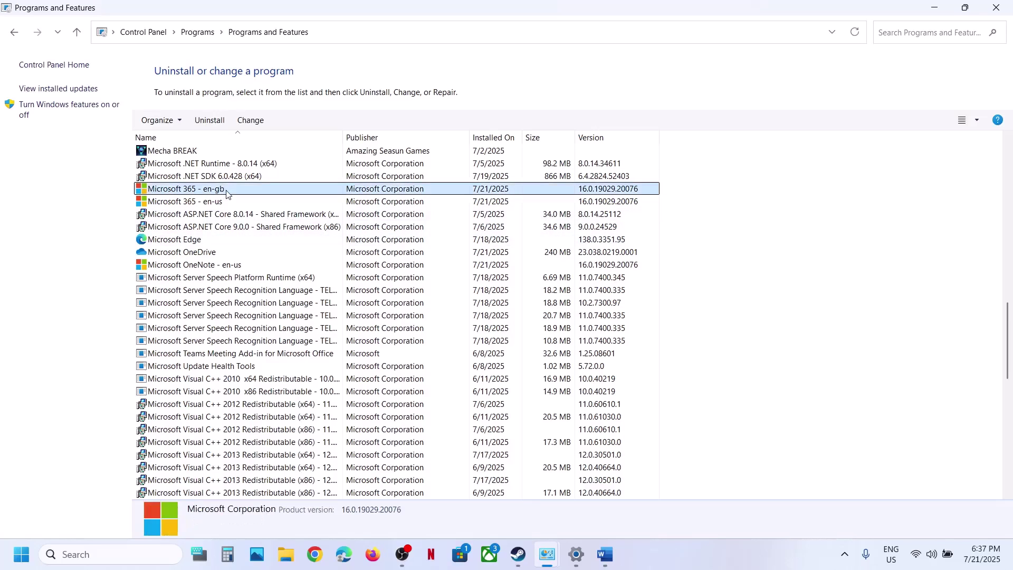
pyautogui.click(576, 554)
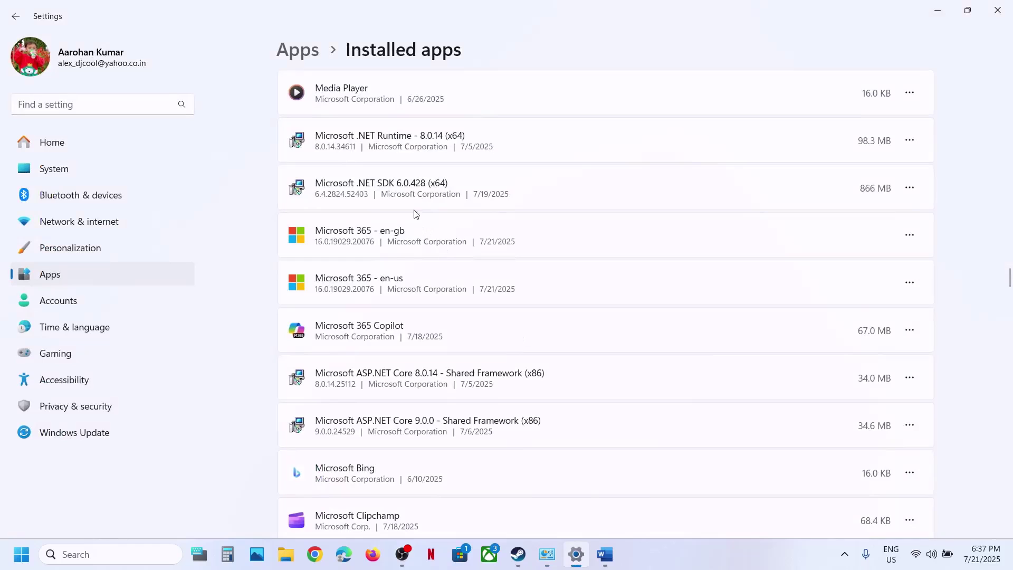
# Uninstall Microsoft 365 - en-gb from Installed apps, approving admin access and letting Word close.
pyautogui.click(909, 234)
pyautogui.click(792, 289)
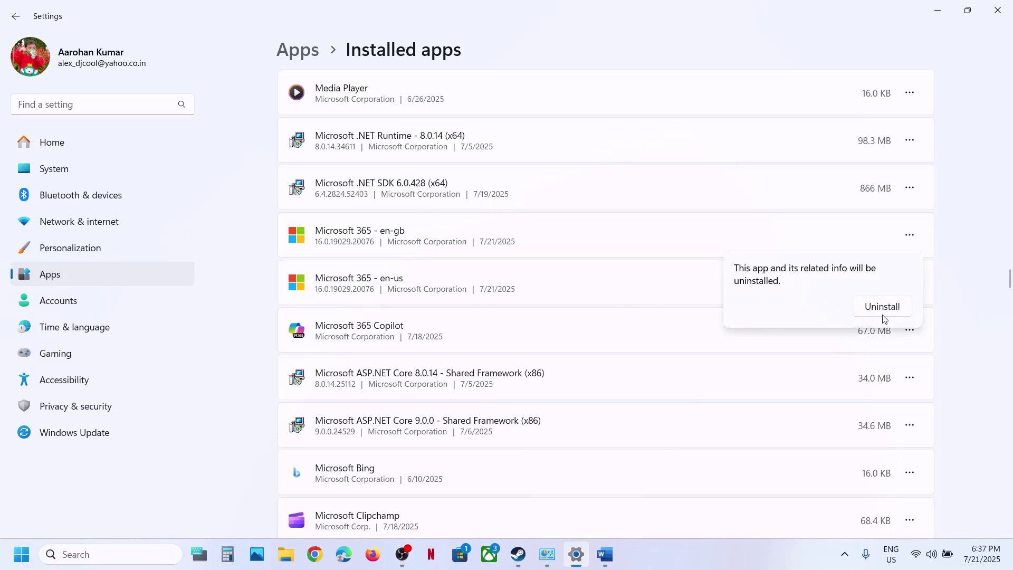
pyautogui.click(882, 307)
pyautogui.click(448, 394)
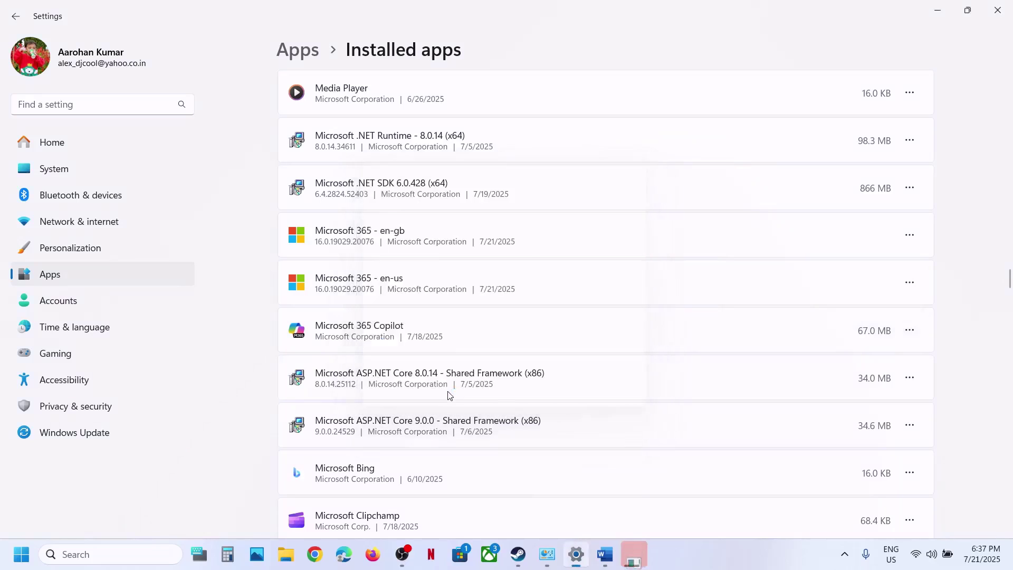
pyautogui.click(561, 340)
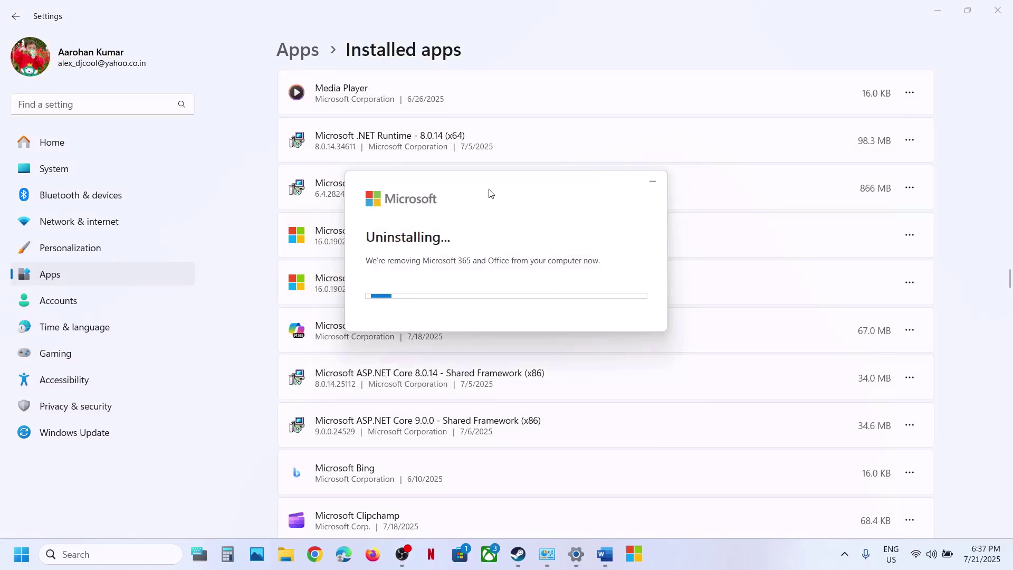
pyautogui.moveTo(490, 193); pyautogui.dragTo(716, 196)
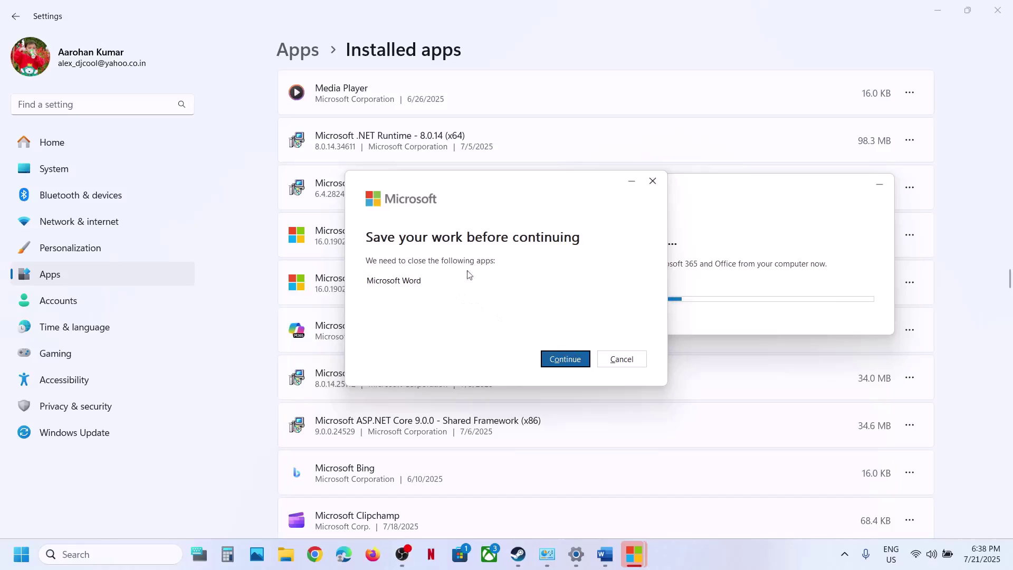
pyautogui.click(556, 357)
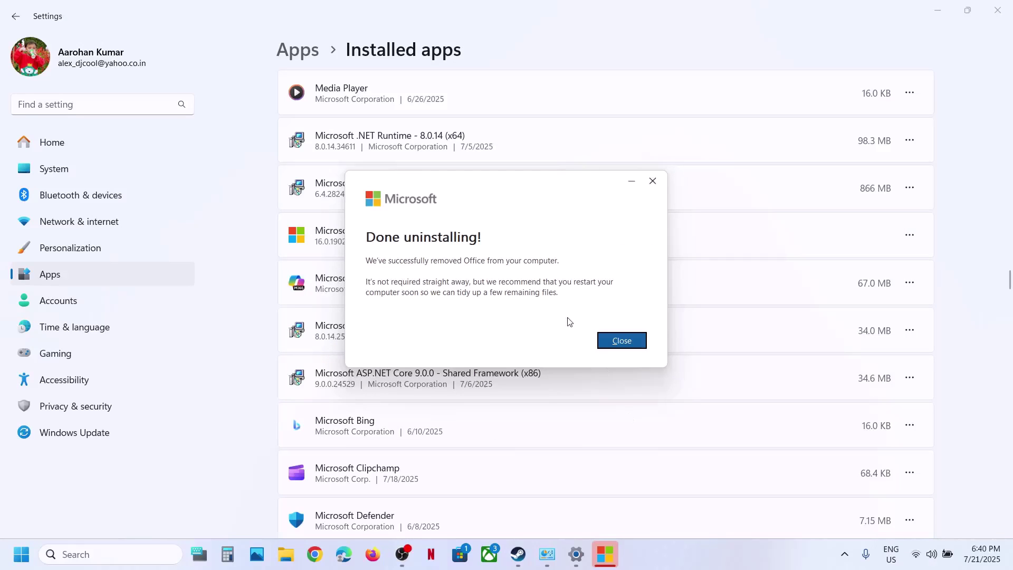
pyautogui.click(619, 337)
# Reopen Word and verify Language options show only English and Match Microsoft Windows [English].
pyautogui.click(58, 553)
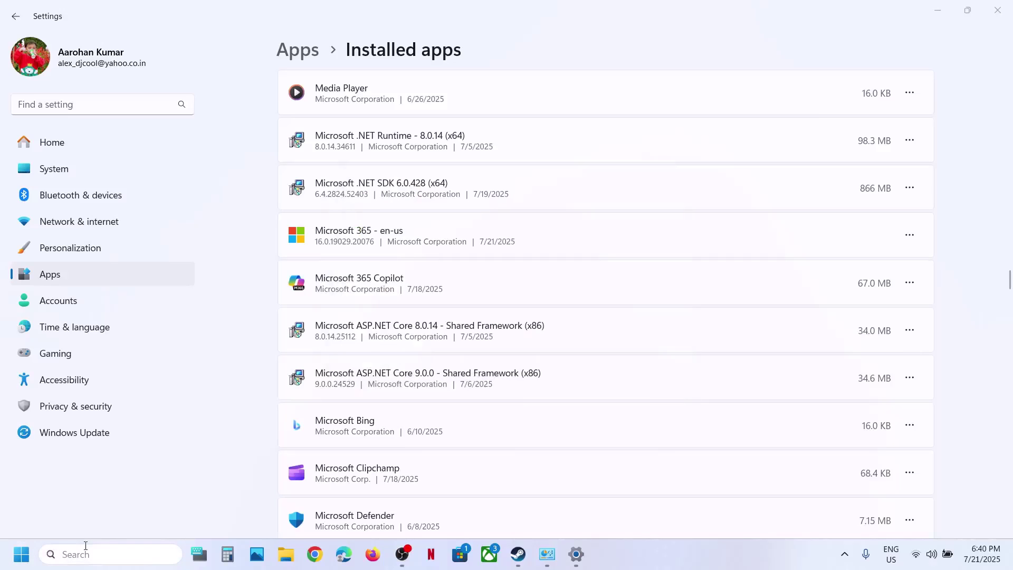
pyautogui.write('word')
pyautogui.press('Return')
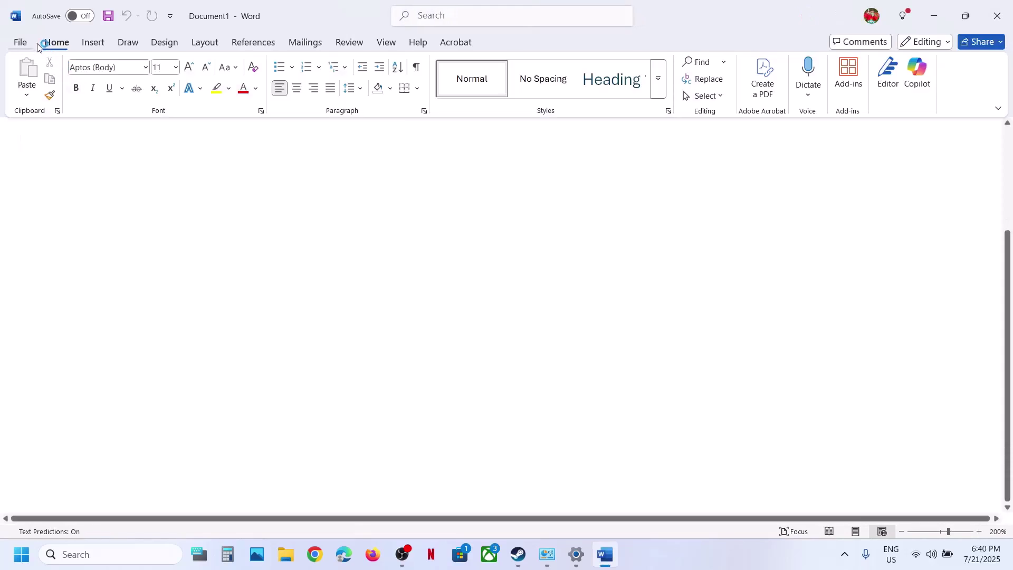
pyautogui.click(29, 41)
pyautogui.click(42, 514)
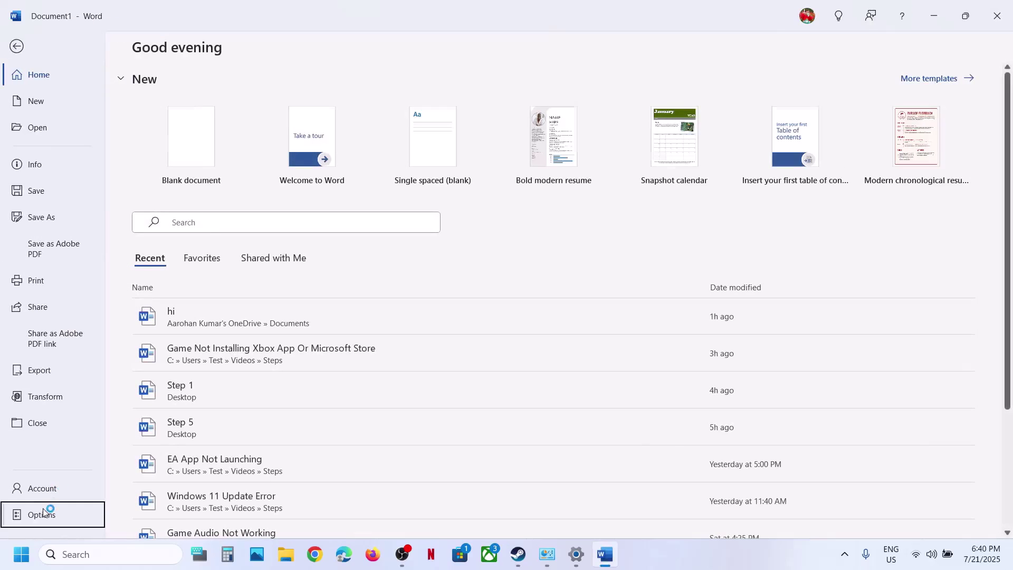
pyautogui.click(270, 173)
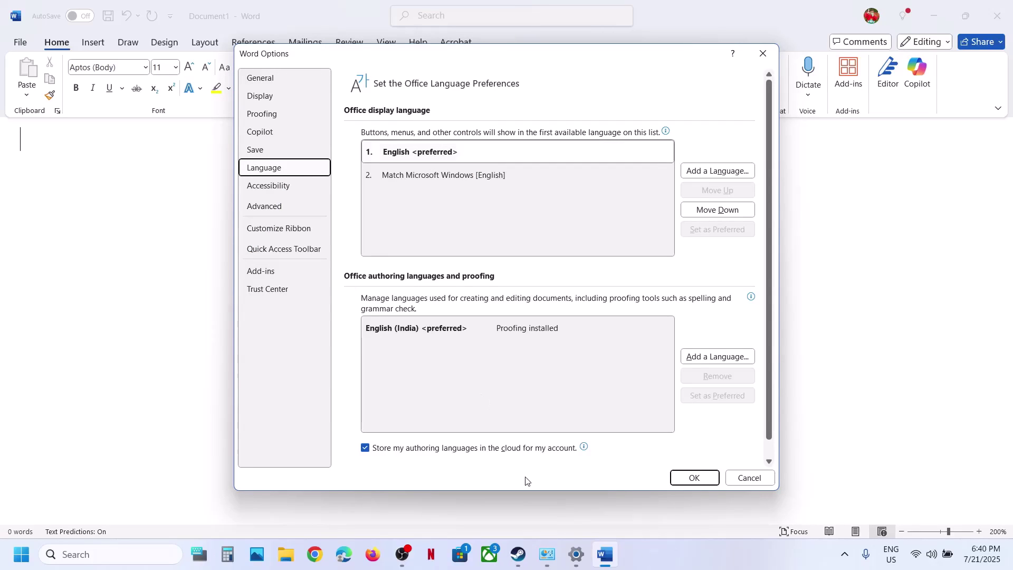
pyautogui.click(576, 555)
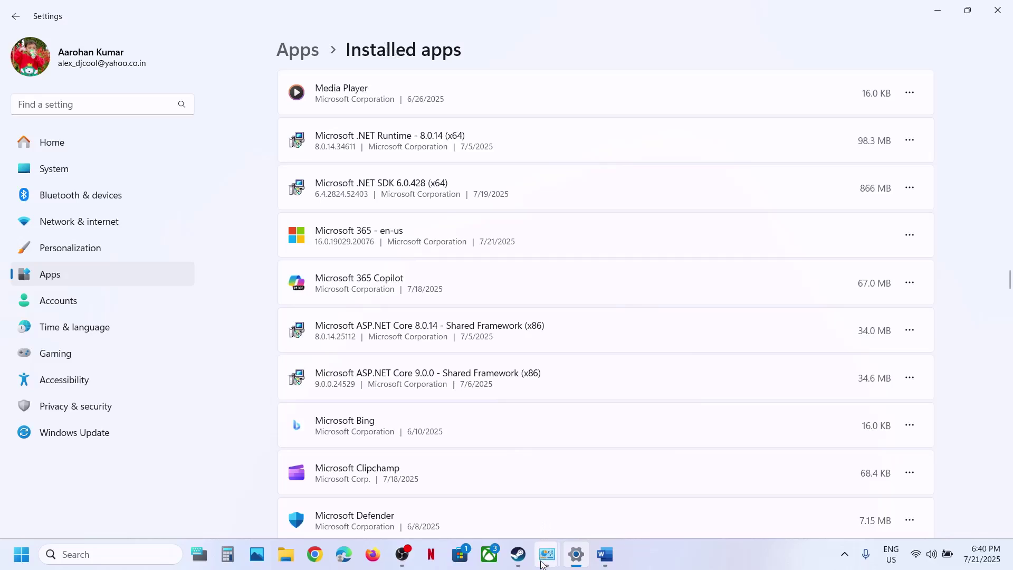
# Refresh Programs and Features to confirm Microsoft 365 - en-gb is gone, then minimize it.
pyautogui.moveTo(544, 562)
pyautogui.click(631, 475)
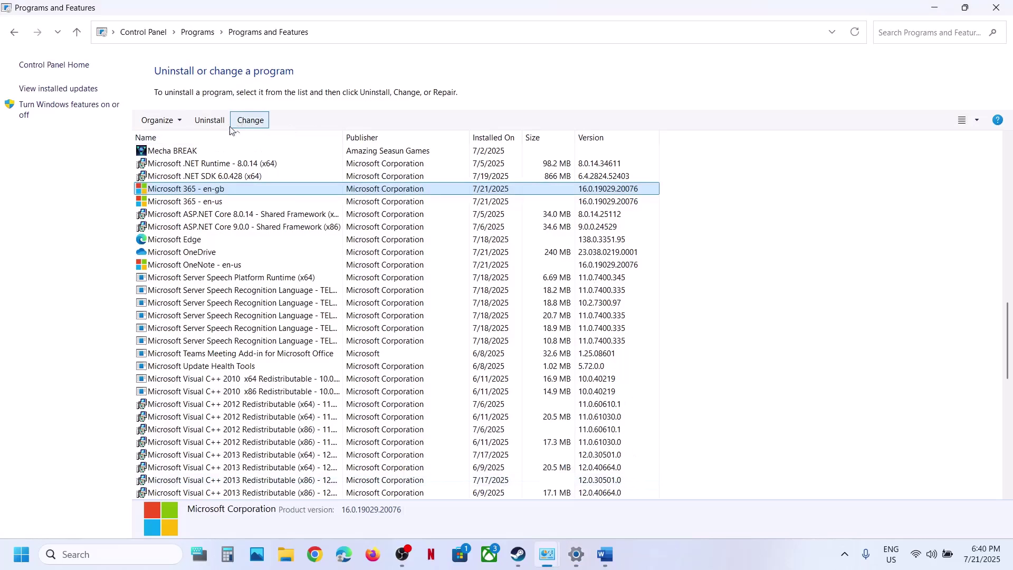
pyautogui.rightClick(952, 364)
pyautogui.click(910, 414)
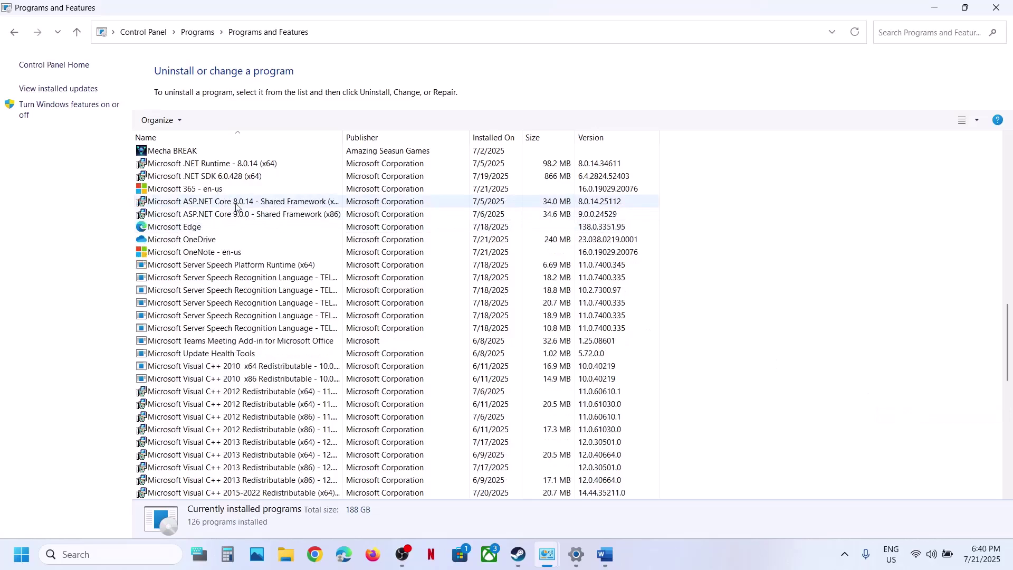
pyautogui.click(221, 194)
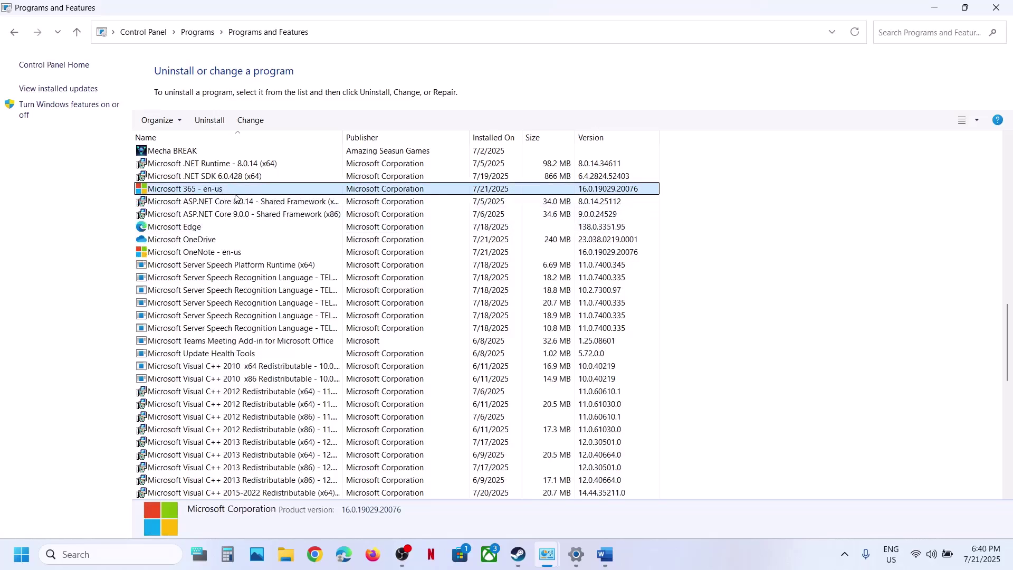
pyautogui.click(934, 9)
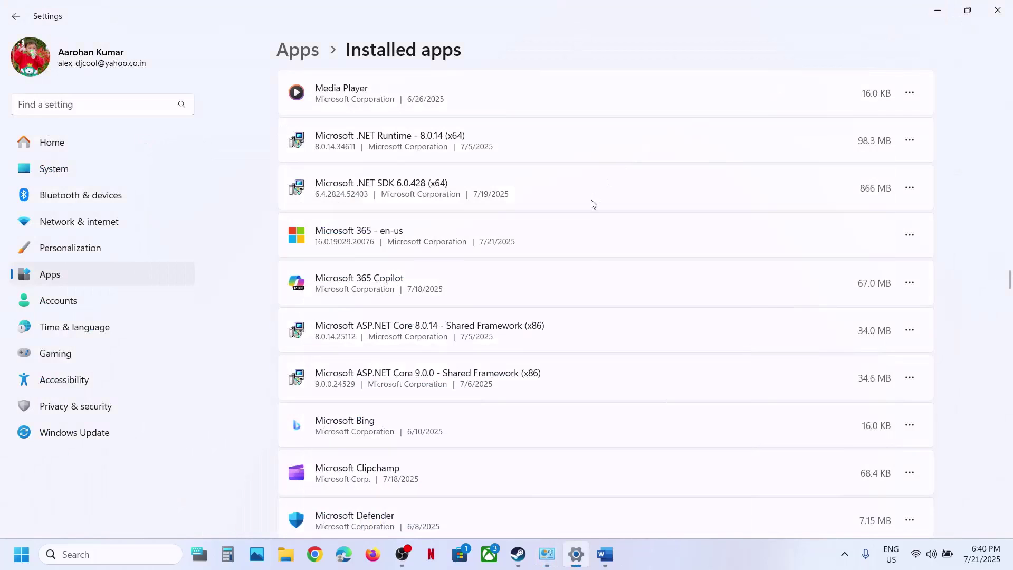